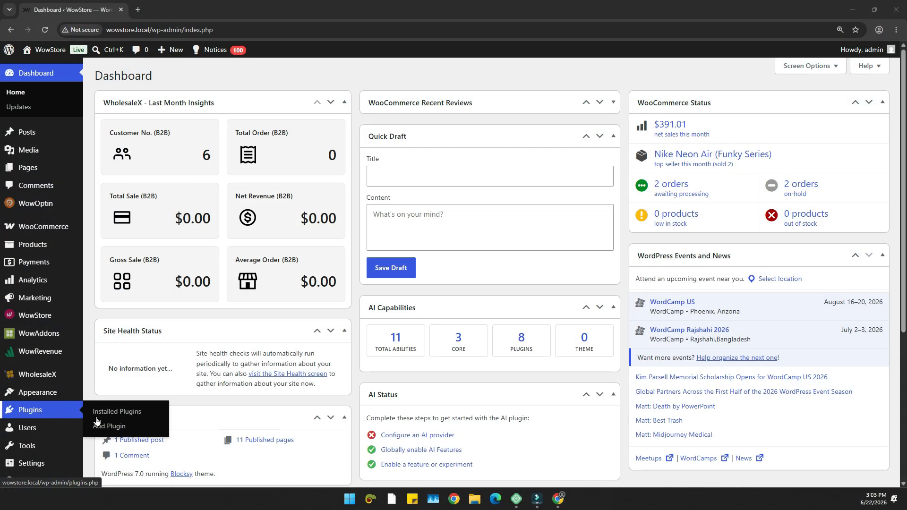
Step: Search the plugin directory for "wowinvoice", and install and activate WowInvoice – PDF Invoices & Packing Slips for WooCommerce
left_click(110, 426)
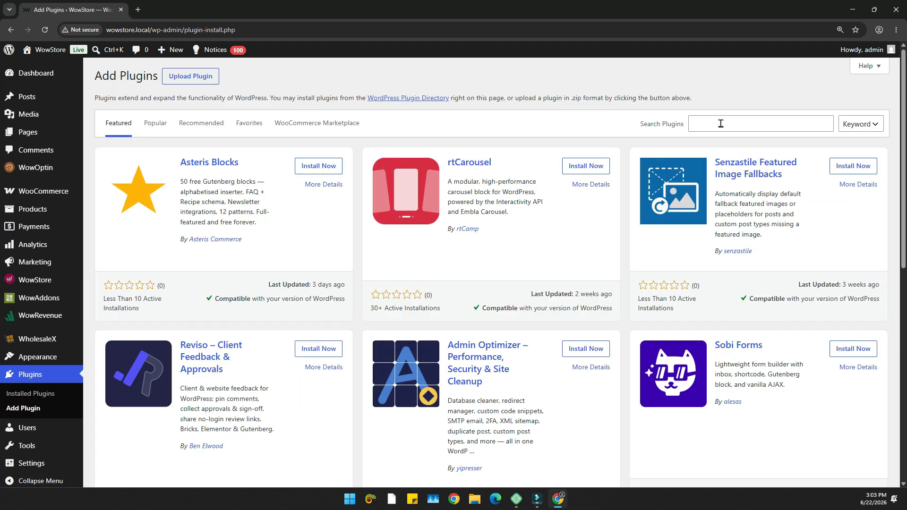
left_click(719, 121)
type("wowinvoice")
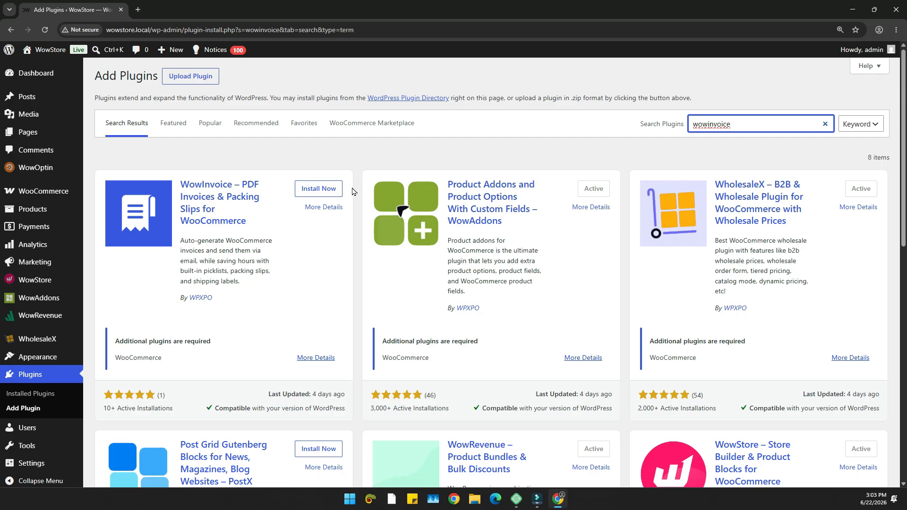
left_click(327, 190)
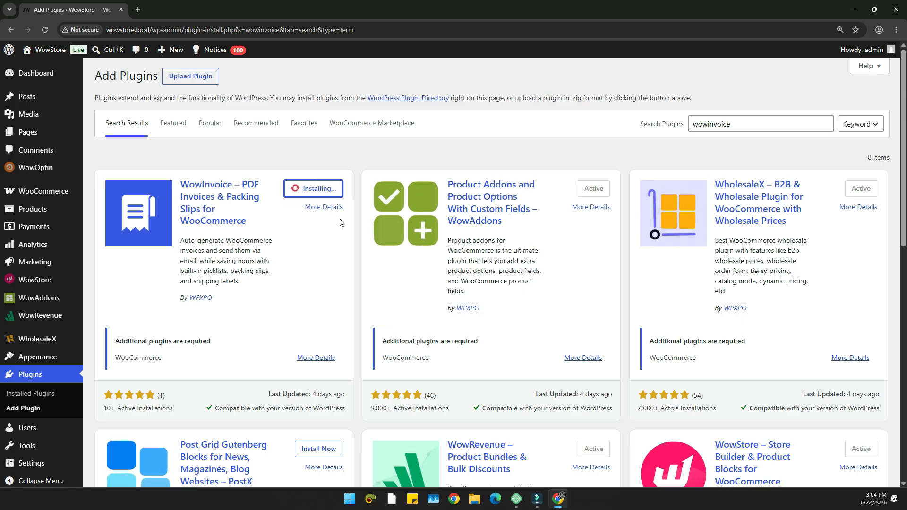
left_click(323, 188)
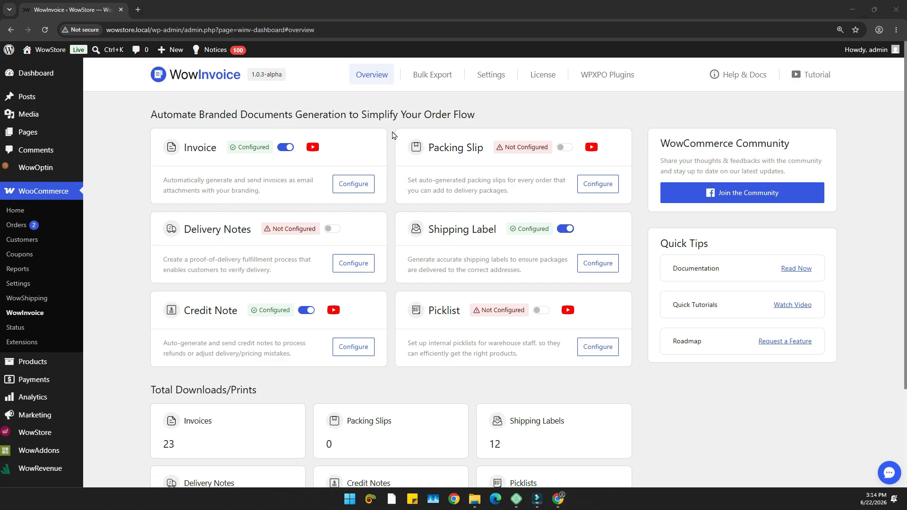
Step: Examine which document types WowInvoice's bulk export offers and compare them with the configured documents in the overview
left_click(419, 76)
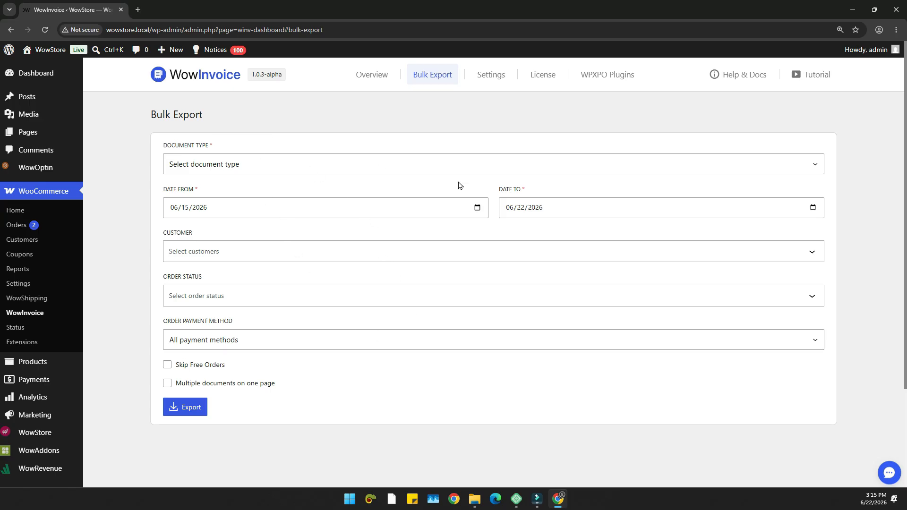
left_click(267, 164)
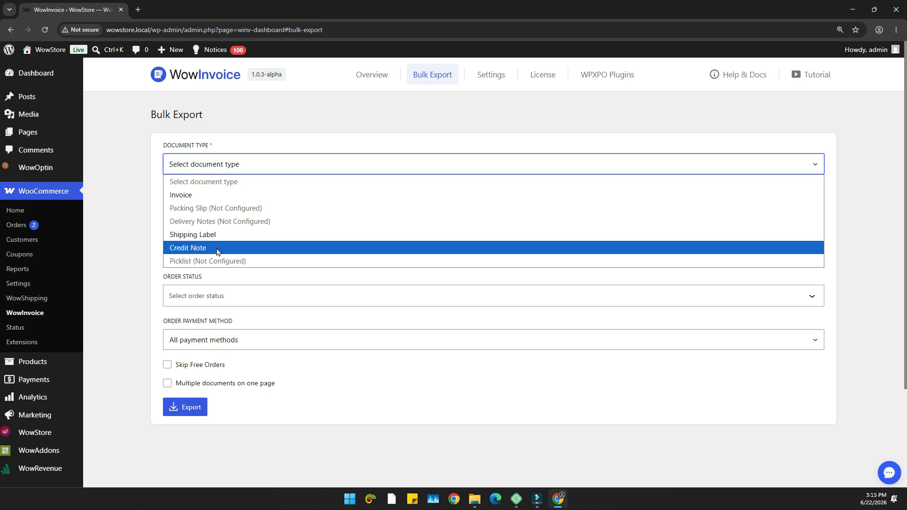
left_click(371, 75)
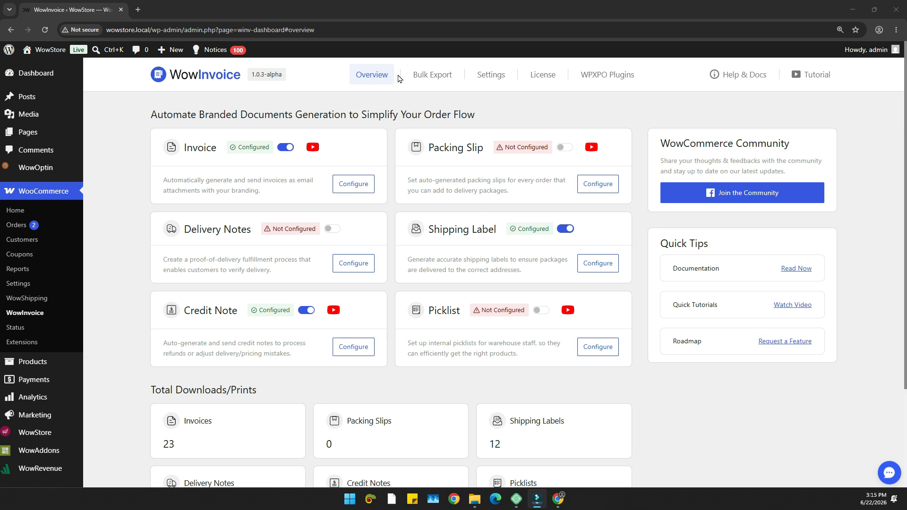
left_click(429, 81)
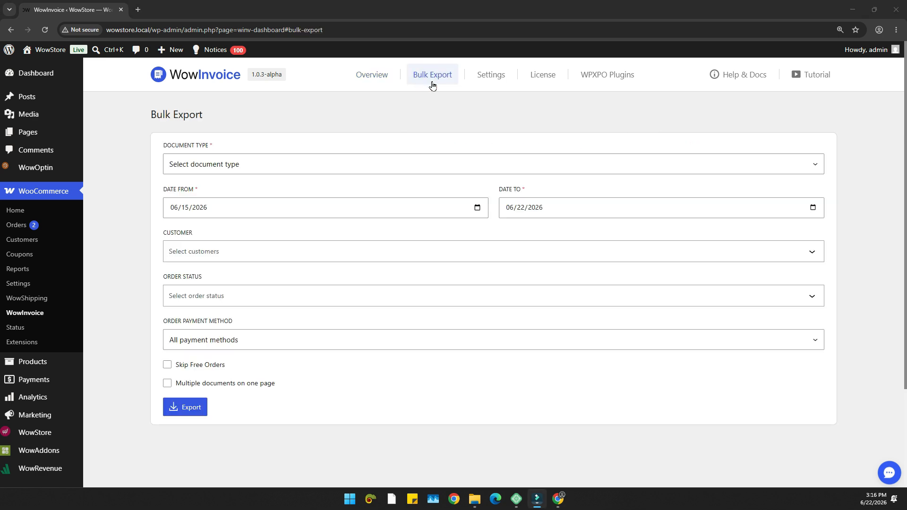
left_click(246, 165)
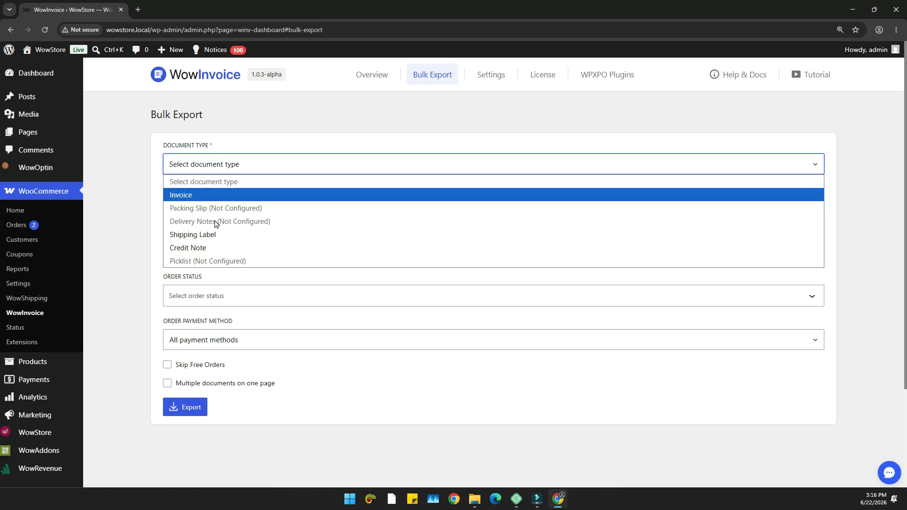
left_click(376, 82)
left_click(375, 80)
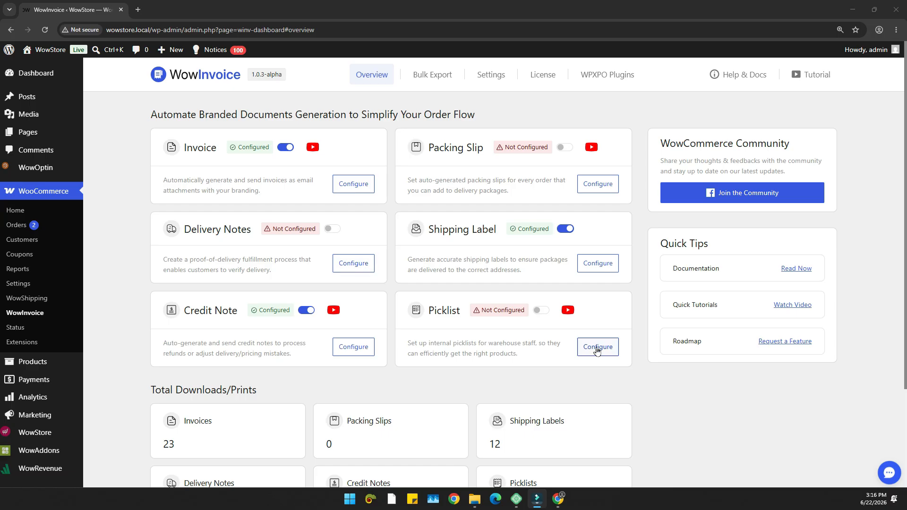
Step: In the bulk export form, choose Invoice as the document type and set the start date to 05/06/2026
left_click(425, 75)
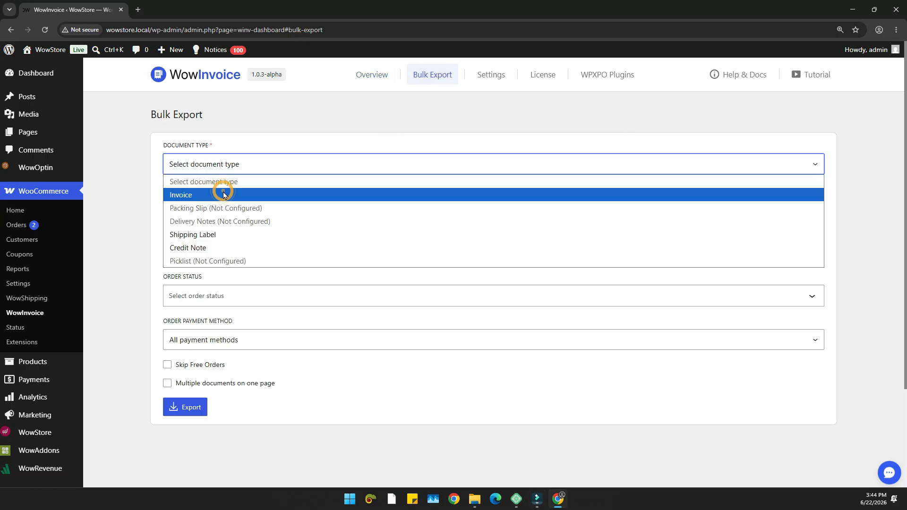
left_click(224, 195)
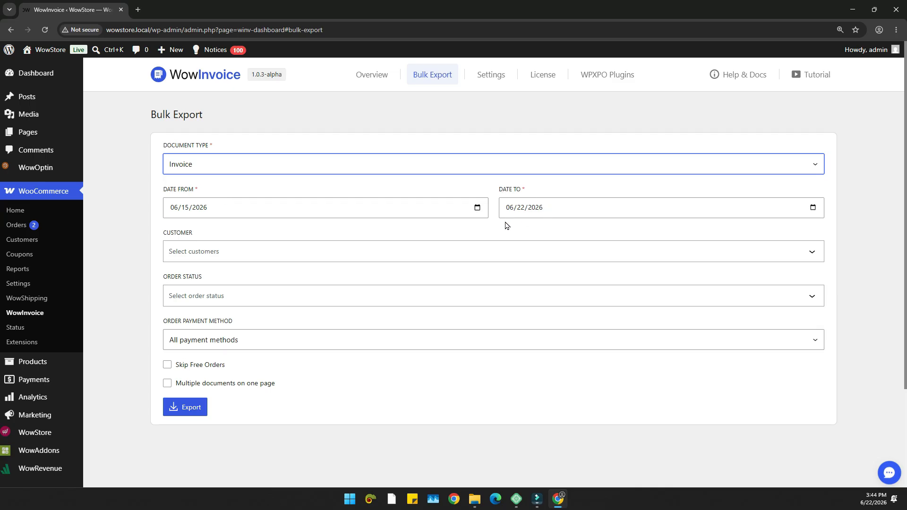
left_click(184, 211)
type("30")
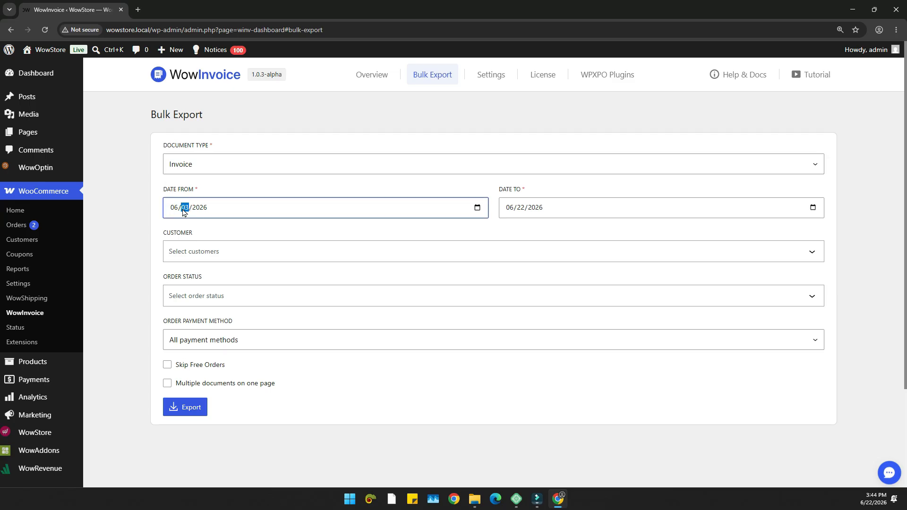
left_click(477, 208)
left_click(185, 230)
left_click(183, 282)
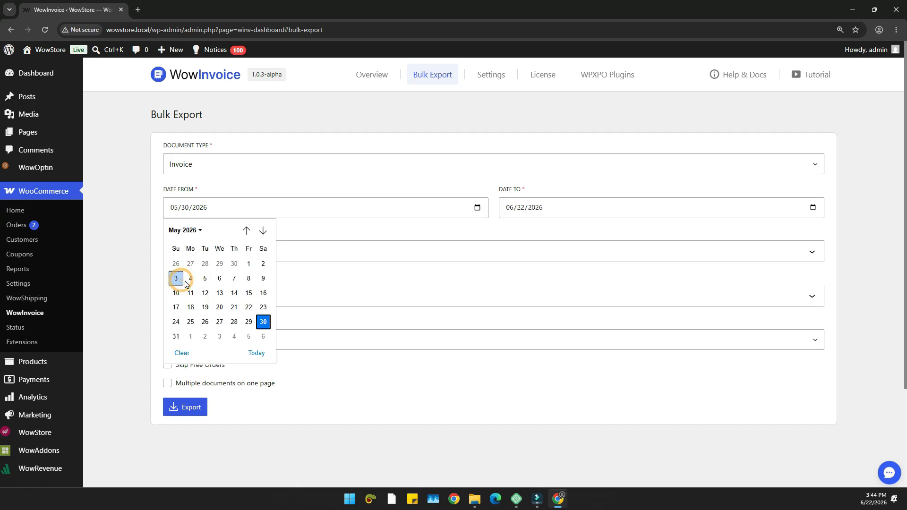
left_click(216, 278)
Step: Try selecting individual customers and searching by name in the customer filter, leaving the filter empty
left_click(275, 261)
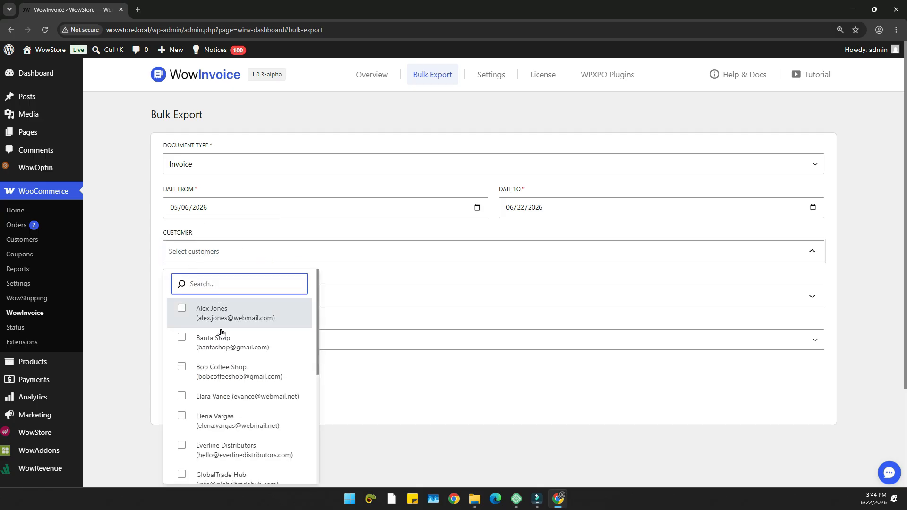
left_click(214, 376)
left_click(207, 398)
left_click(208, 397)
left_click(182, 367)
left_click(216, 290)
type("ele")
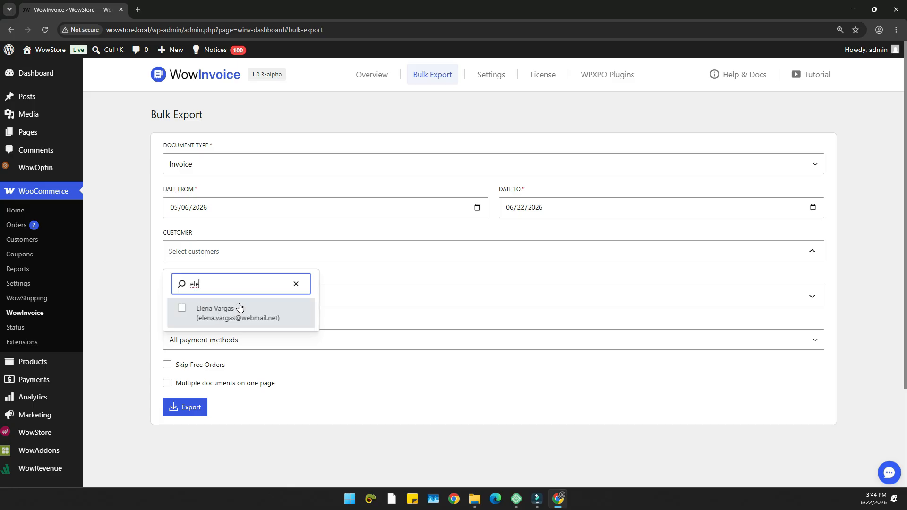
double_click(218, 284)
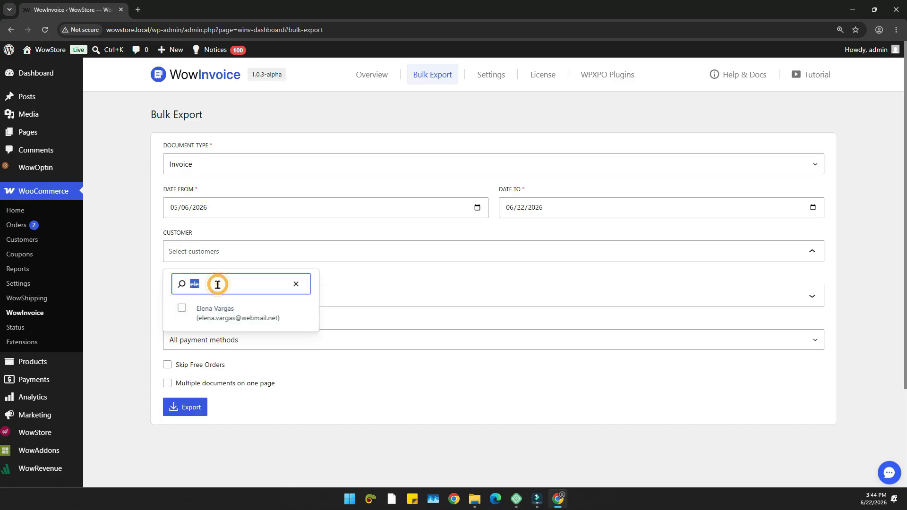
key("BackSpace")
left_click(213, 255)
left_click(237, 276)
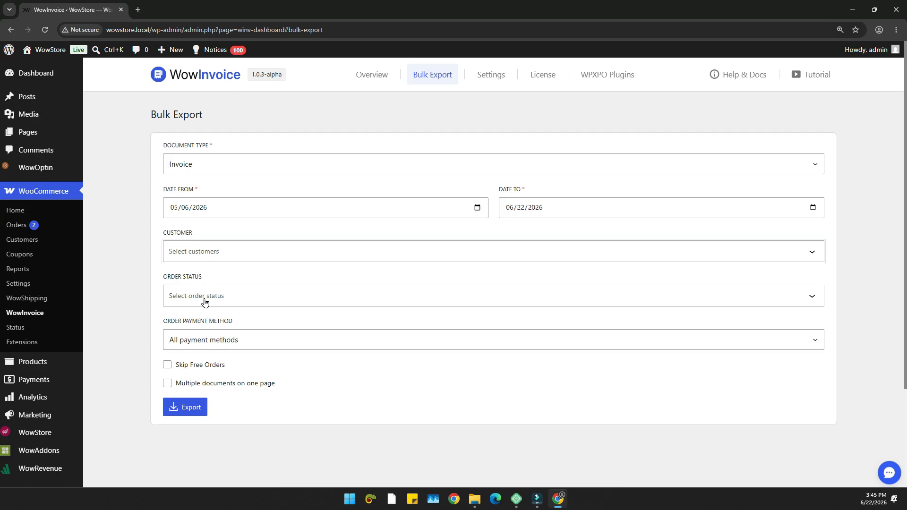
Step: Try the Completed, Pending payment and Processing options in the order status filter, leaving the filter empty
left_click(226, 297)
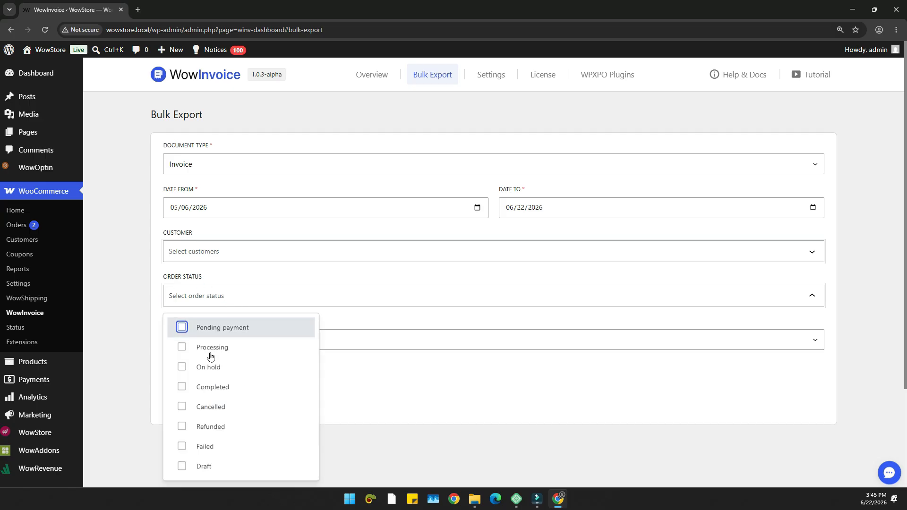
left_click(208, 389)
left_click(208, 390)
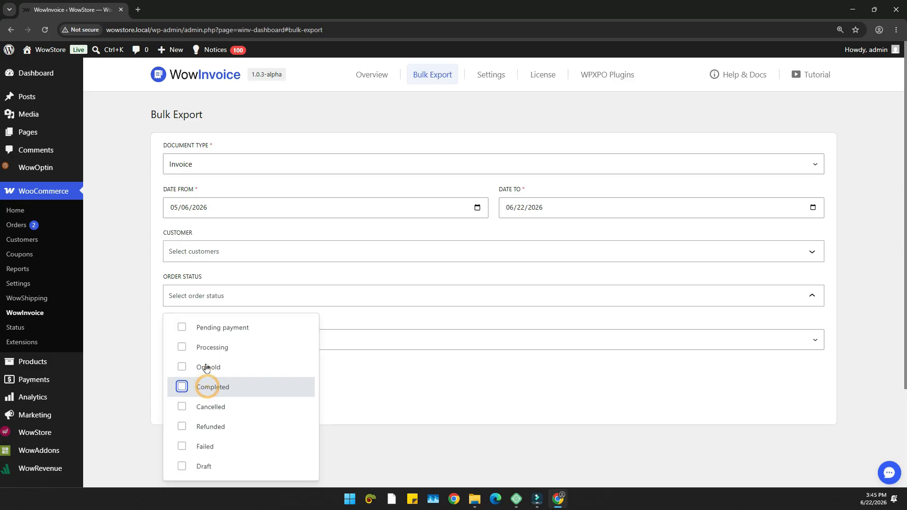
left_click(198, 326)
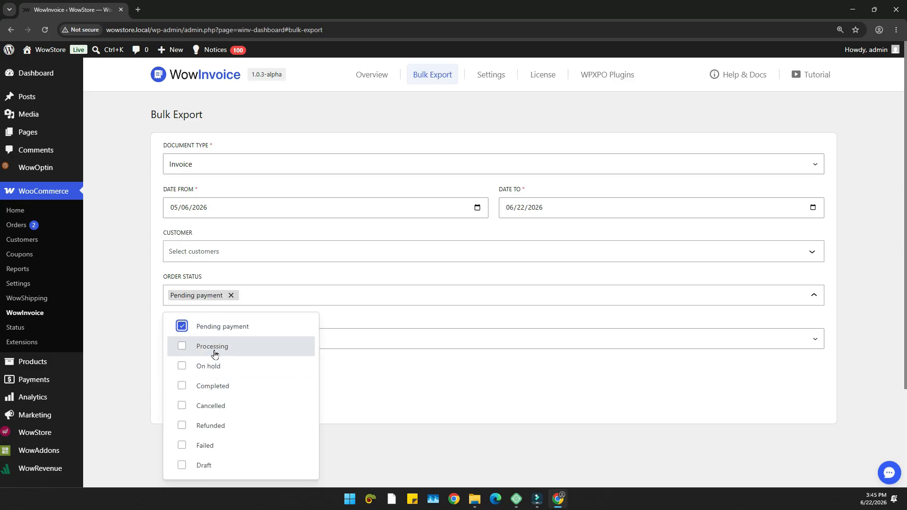
left_click(214, 354)
left_click(214, 352)
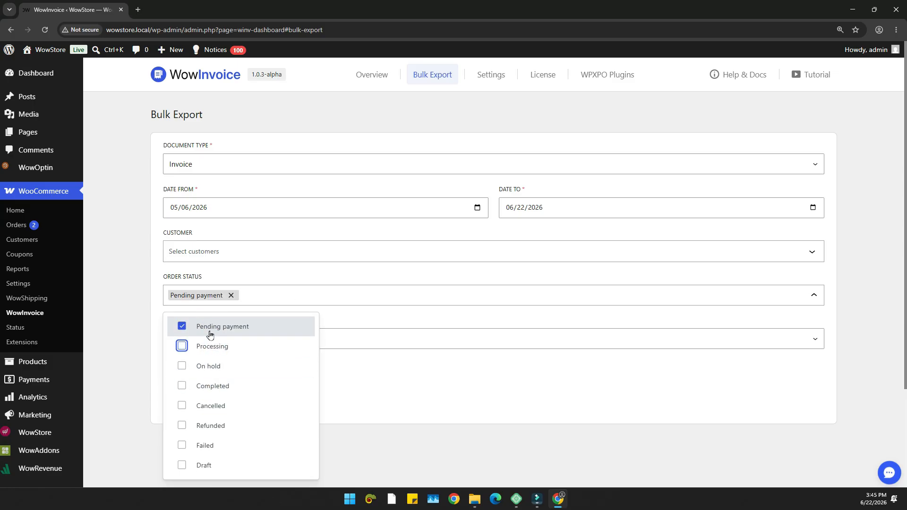
left_click(210, 332)
left_click(213, 278)
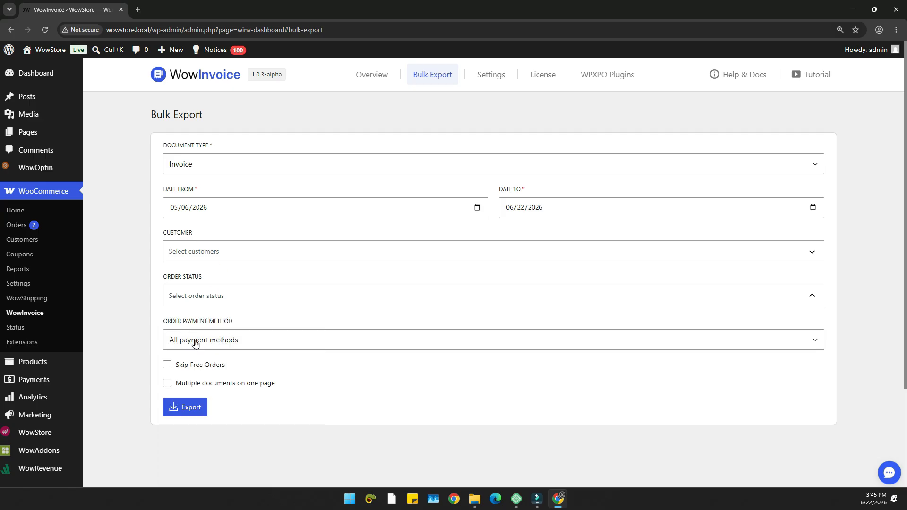
Step: Review the order payment method options and keep All payment methods selected
left_click(225, 340)
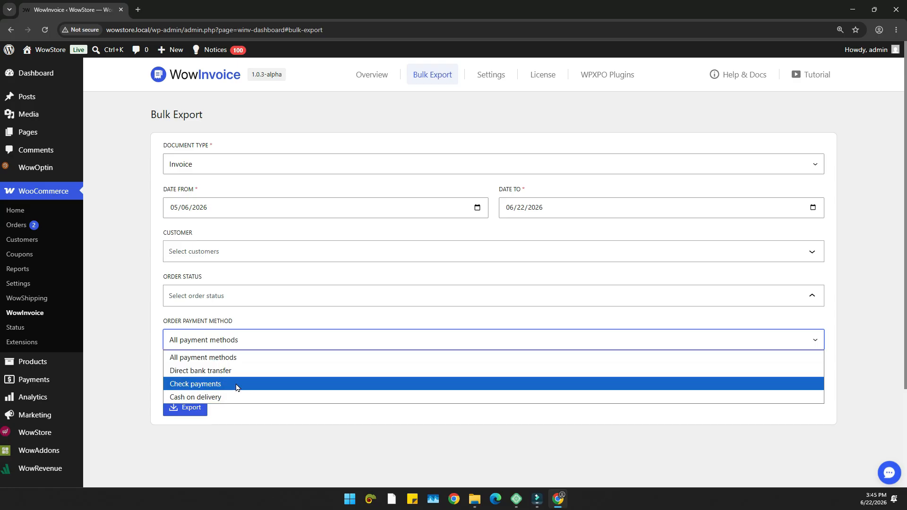
left_click(239, 358)
left_click(252, 321)
left_click(310, 374)
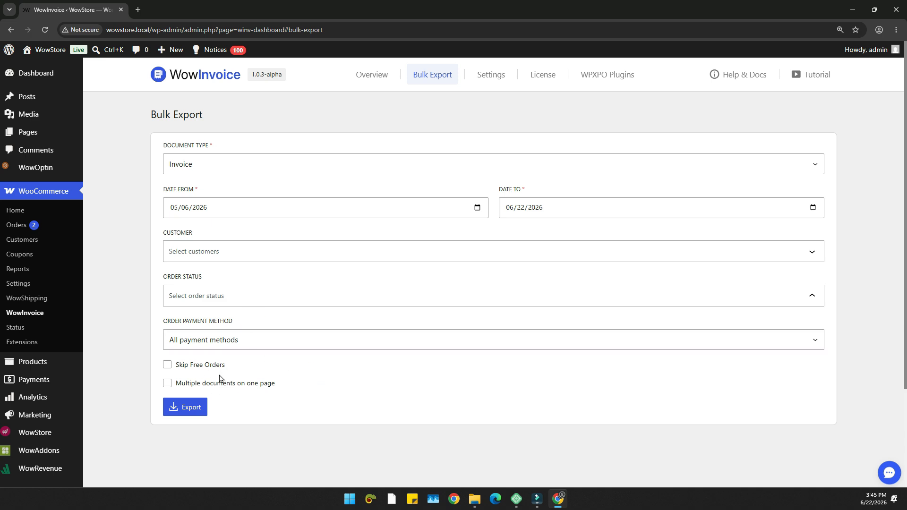
Step: Set the export to skip free orders and place multiple documents on one page
left_click(203, 370)
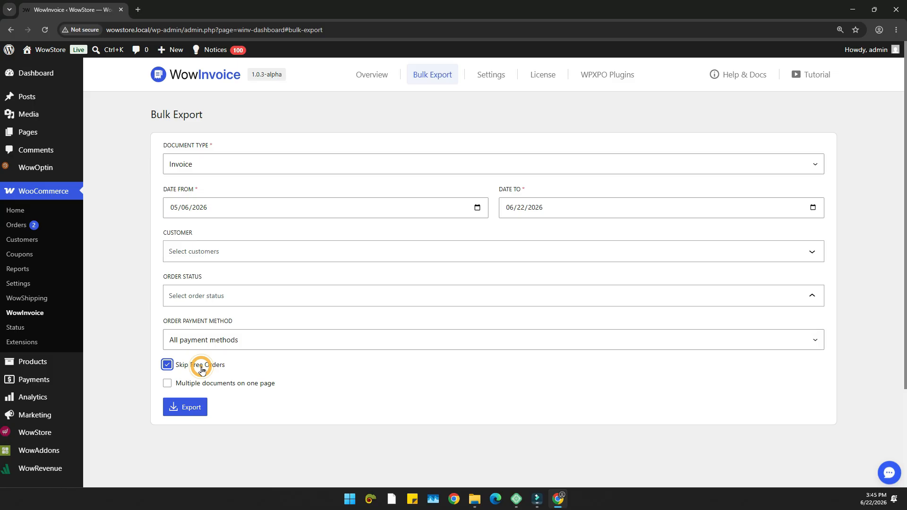
left_click(335, 384)
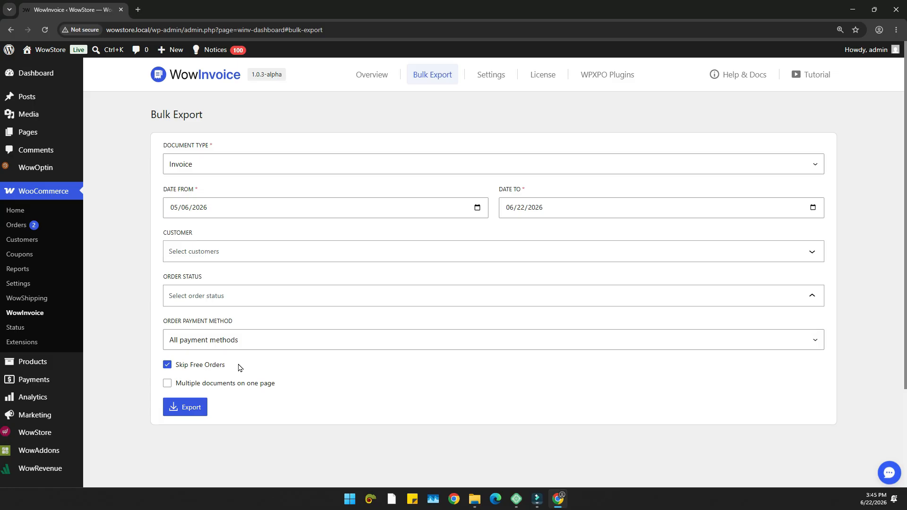
left_click(179, 384)
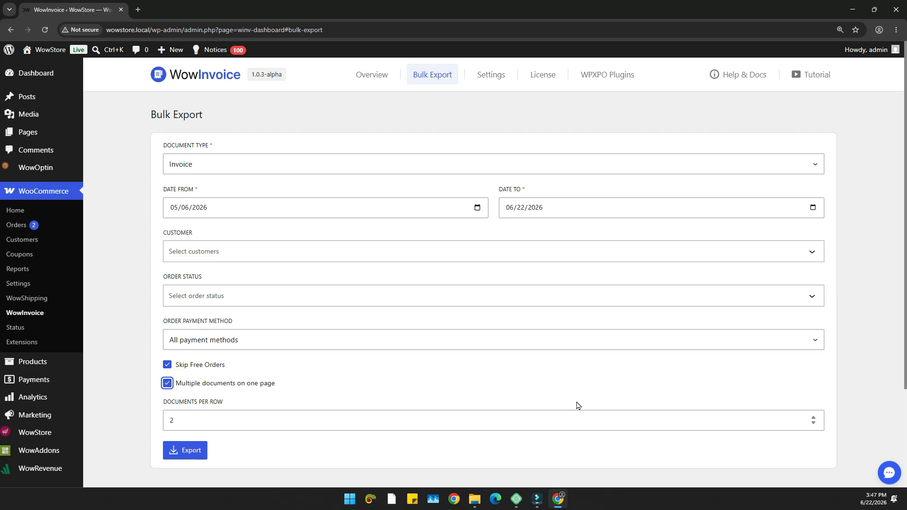
Step: Try 4 documents per row and return the value to 2
left_click(814, 419)
left_click(815, 418)
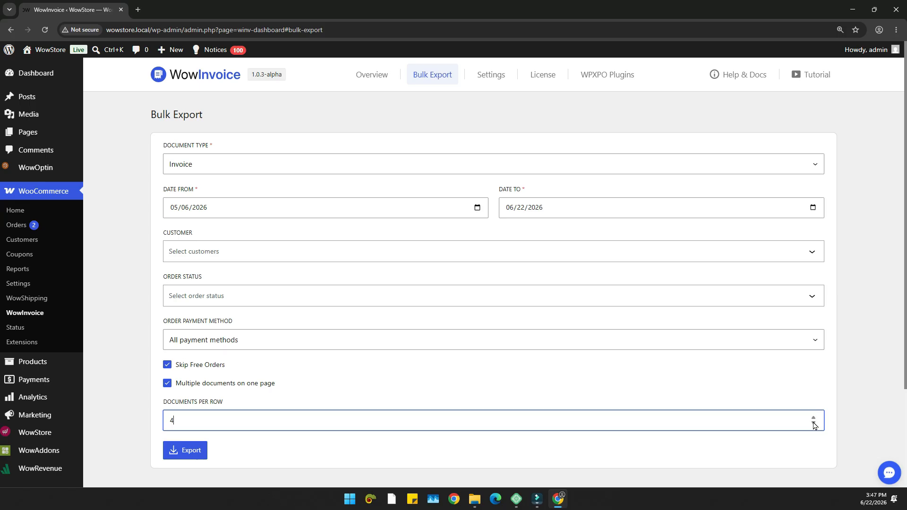
left_click(814, 424)
left_click(814, 425)
left_click(381, 388)
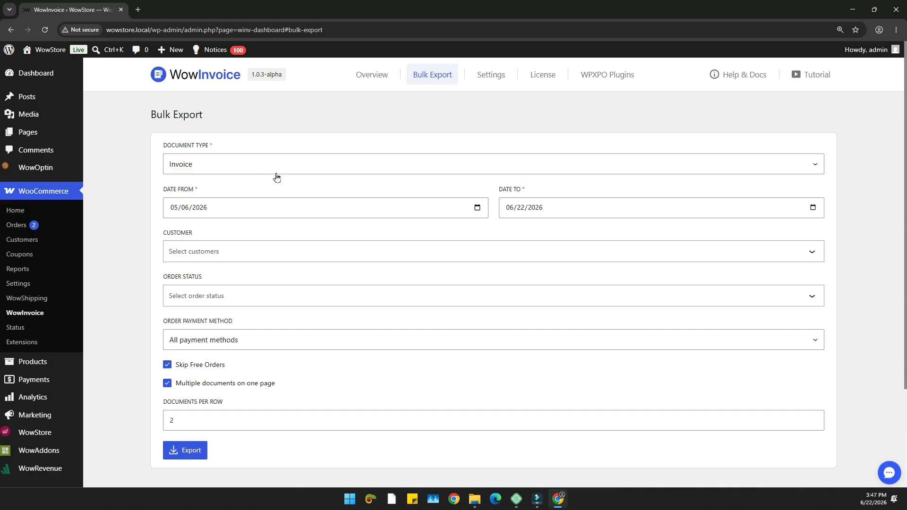
Step: Run the bulk invoice export and download the resulting ZIP file
left_click(193, 450)
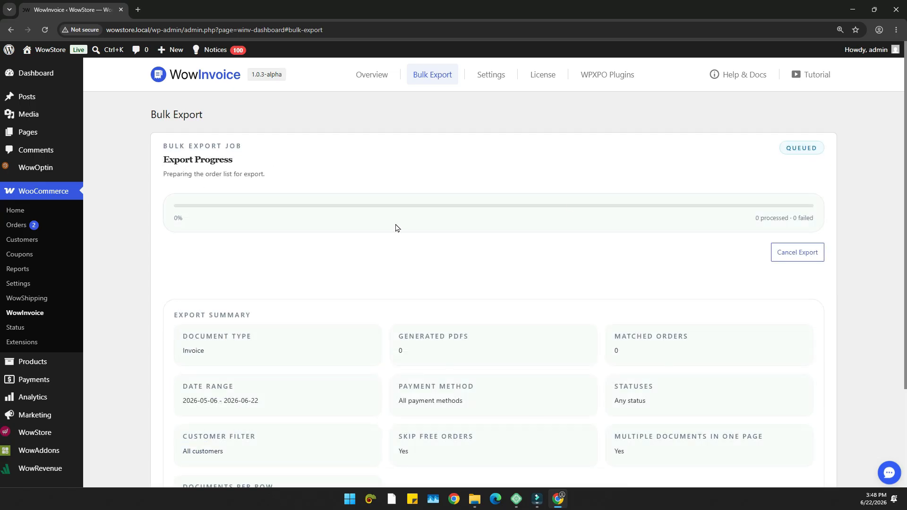
scroll(388, 243, "down", 1)
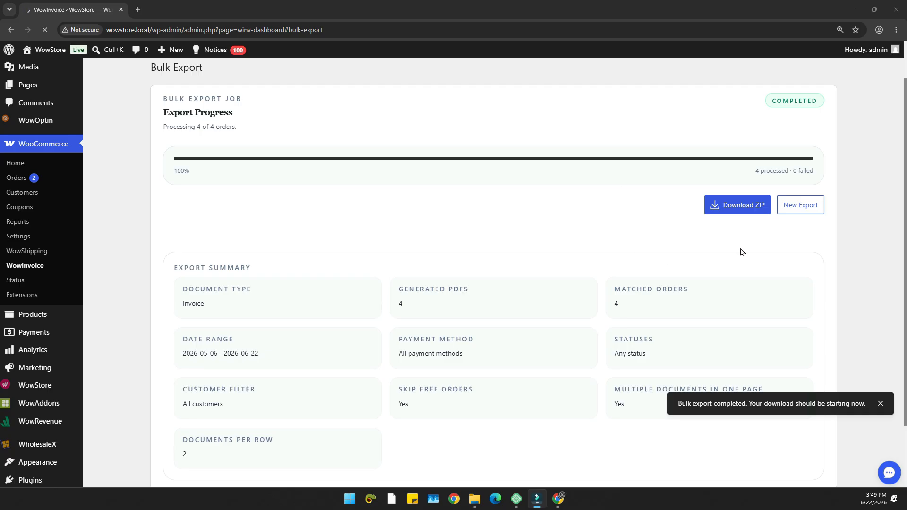
left_click(743, 209)
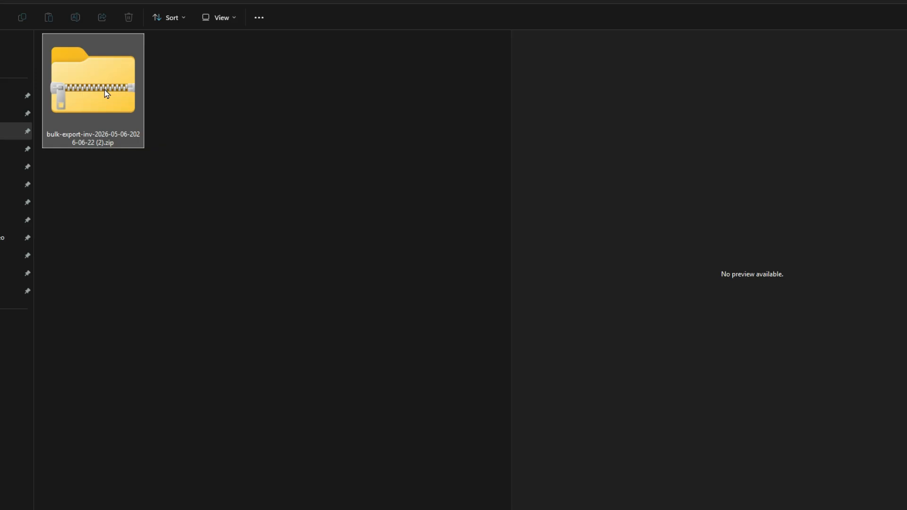
right_click(104, 89)
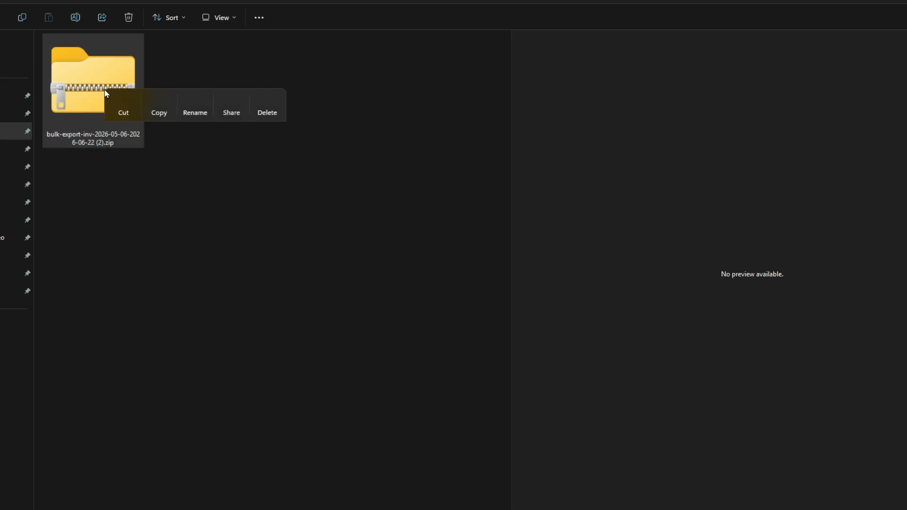
left_click(161, 238)
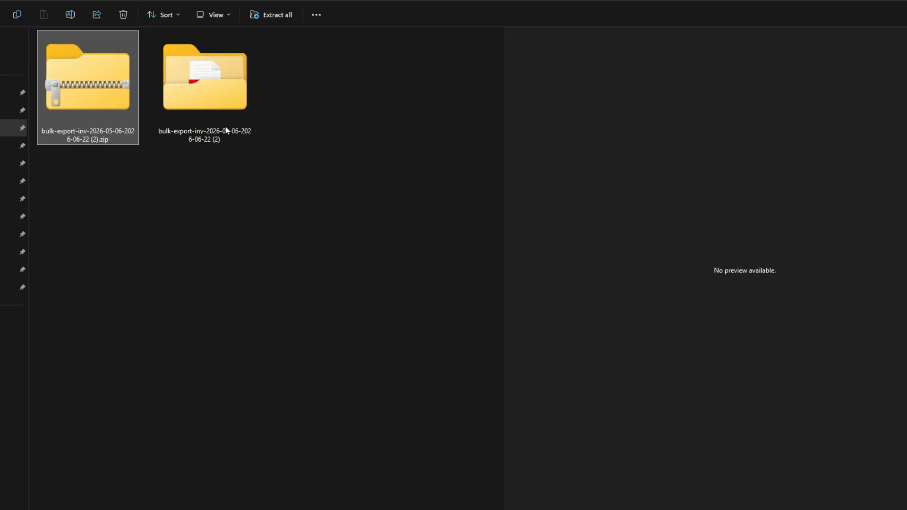
Step: Open the extracted bulk export folder and view invoice-1022.pdf
double_click(224, 96)
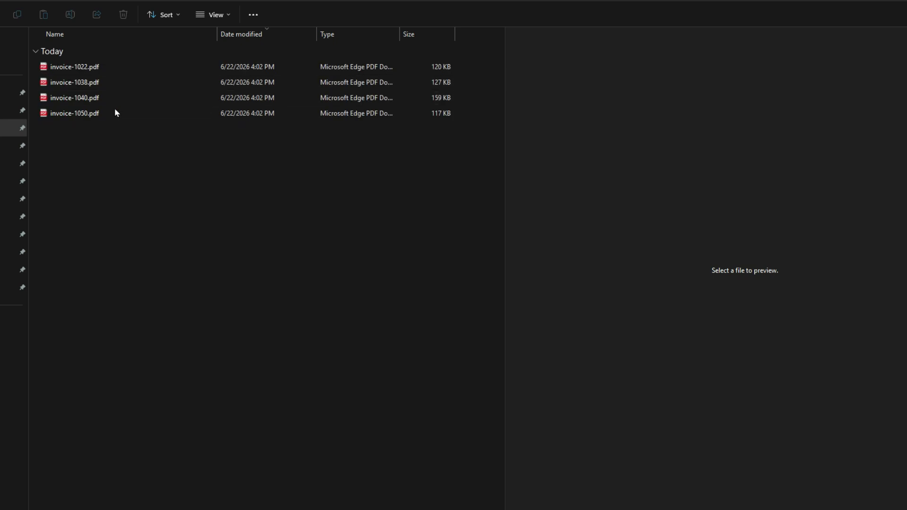
left_click(101, 76)
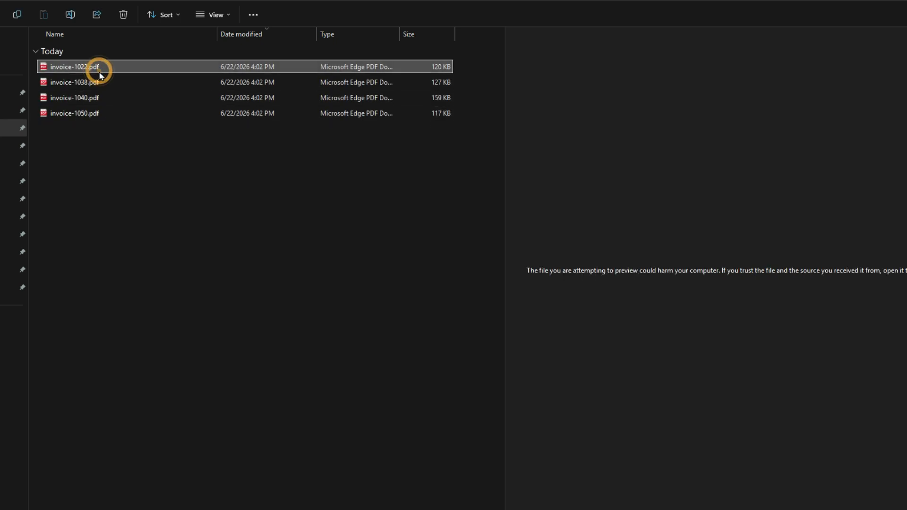
double_click(100, 76)
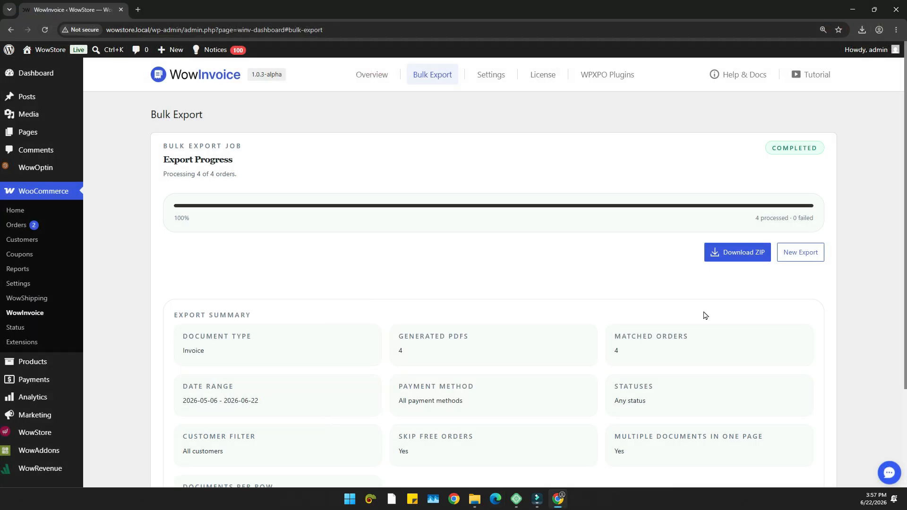
Step: Back in WowInvoice, start a new bulk export and choose Shipping Label as its document type
left_click(808, 254)
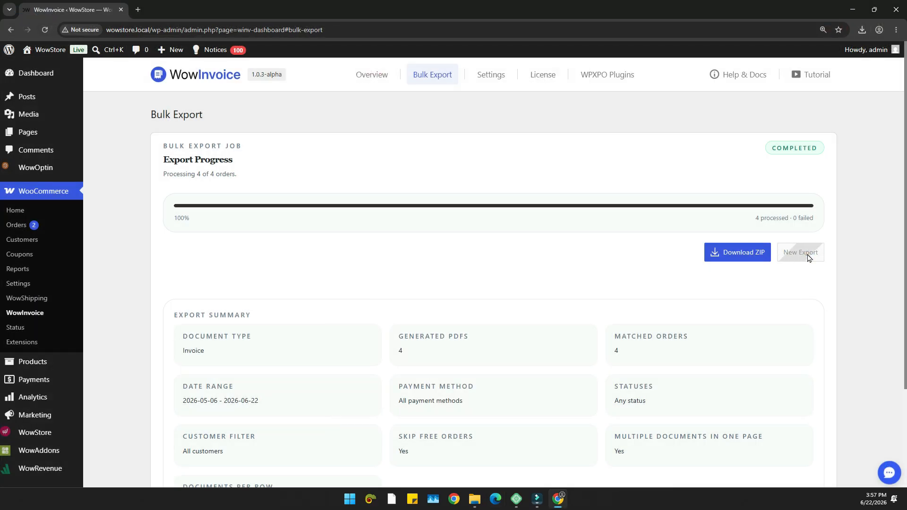
left_click(286, 163)
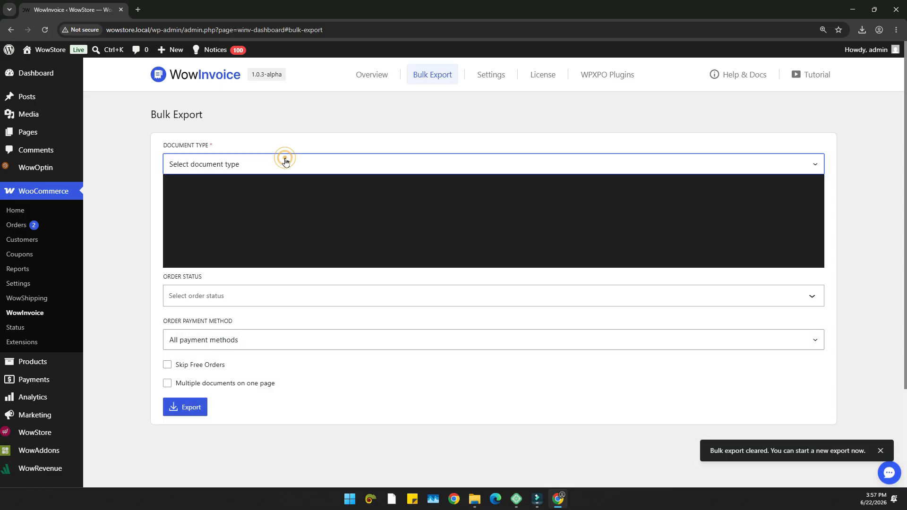
left_click(239, 236)
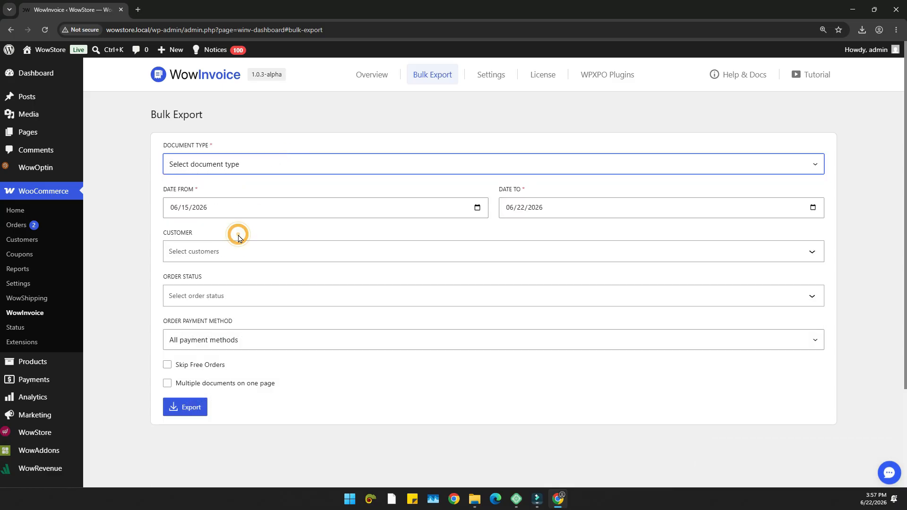
left_click(263, 202)
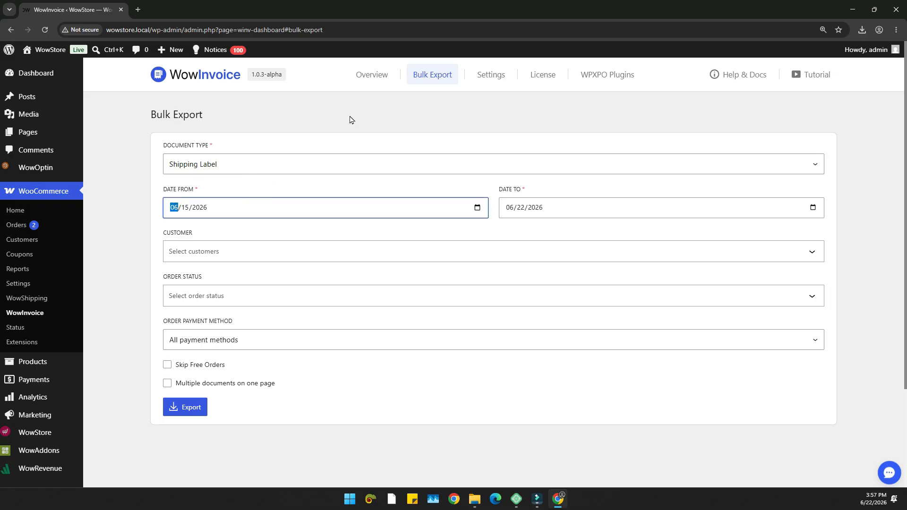
Step: Open the shipping label template in the WowInvoice builder and set its layout size to Custom
left_click(367, 83)
left_click(591, 265)
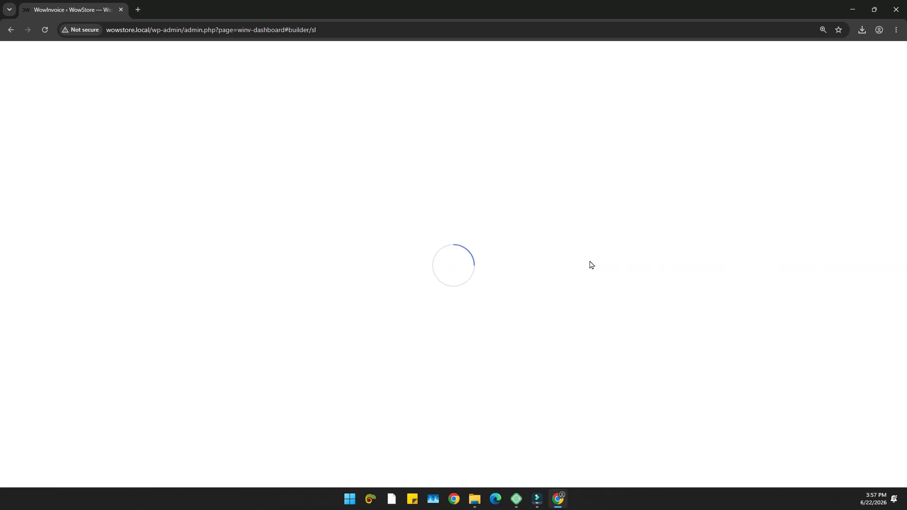
left_click(769, 210)
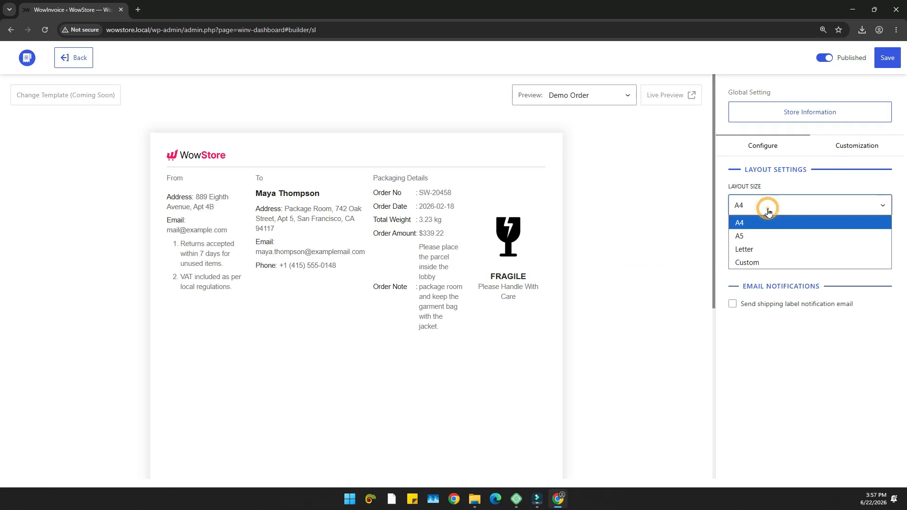
left_click(765, 263)
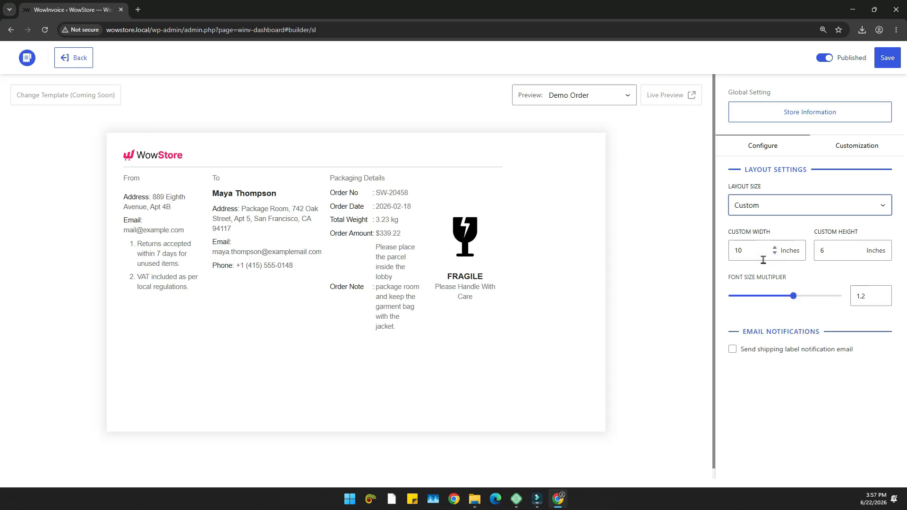
Step: Set the shipping label's custom height to 4 inches
left_click(840, 250)
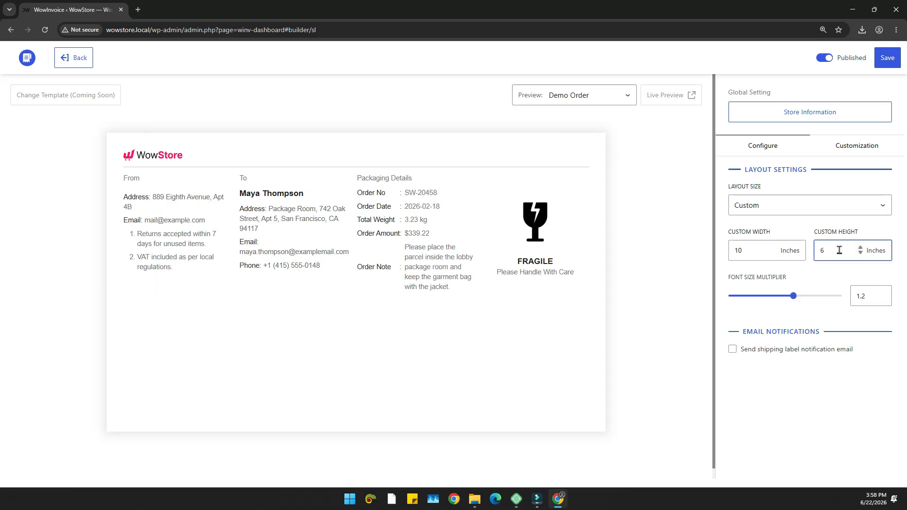
double_click(840, 250)
type("4")
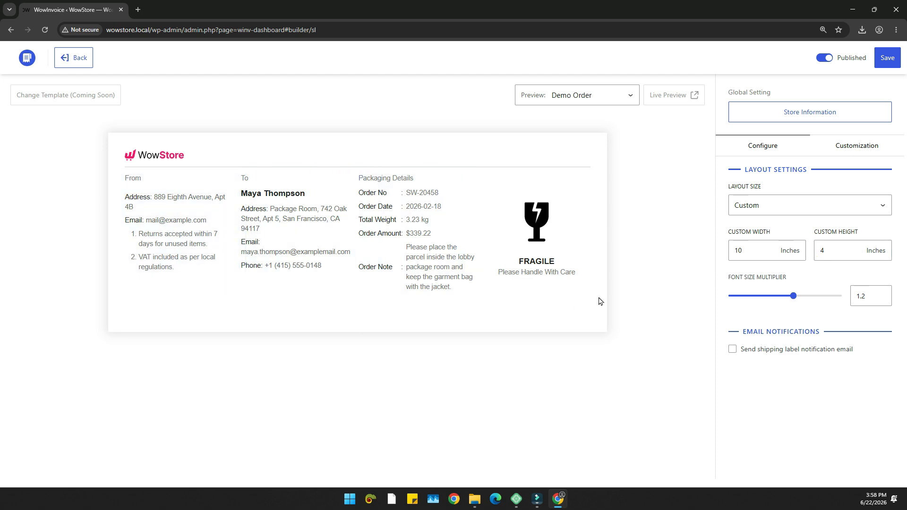
left_click(810, 278)
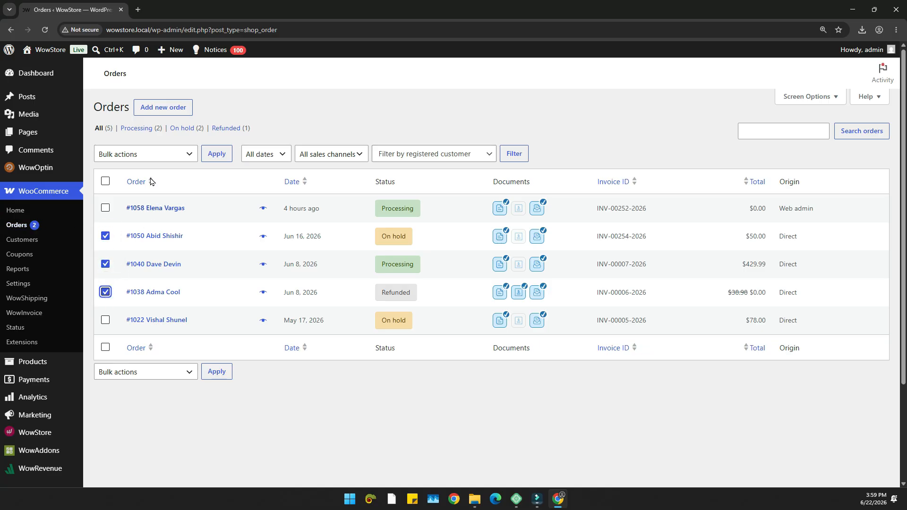
Step: Run the Download Invoices bulk action on the three selected WooCommerce orders
left_click(131, 158)
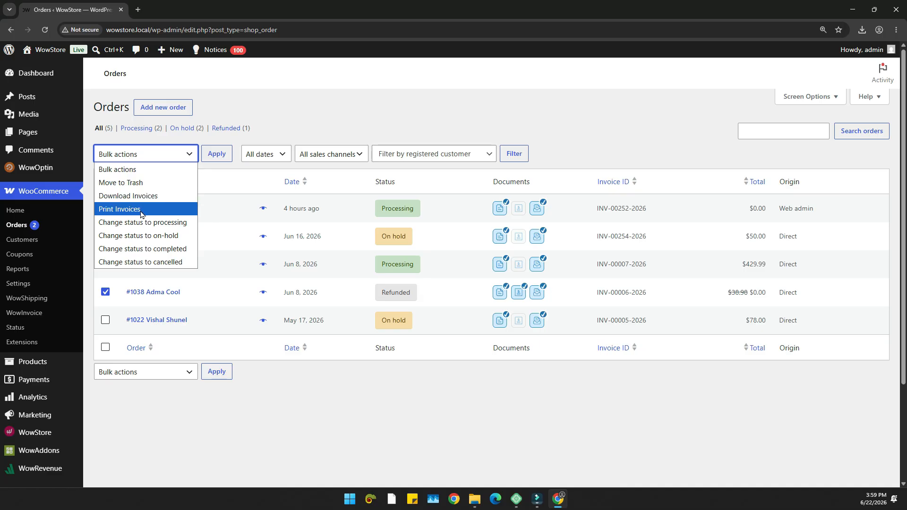
left_click(138, 196)
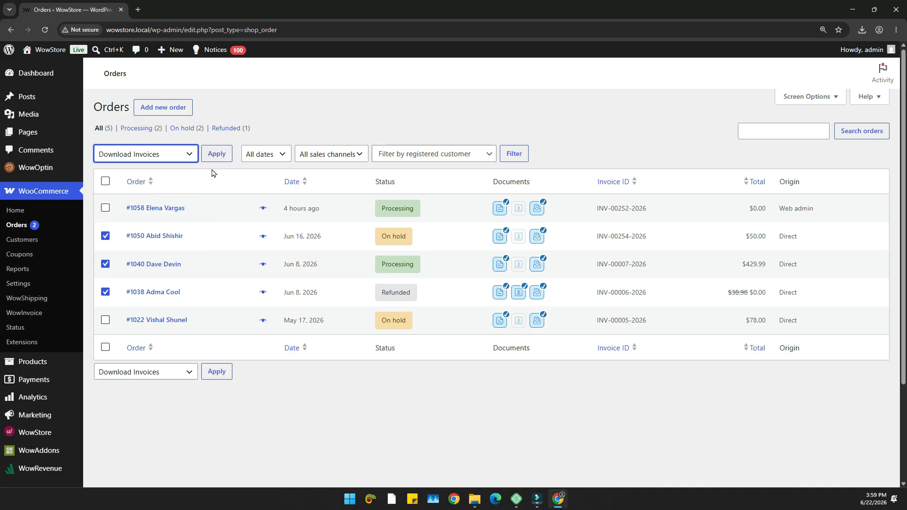
left_click(216, 153)
Step: Examine the WowInvoice product page, from its key features through the order fulfillment and PDF invoice control sections
scroll(401, 113, "down", 1)
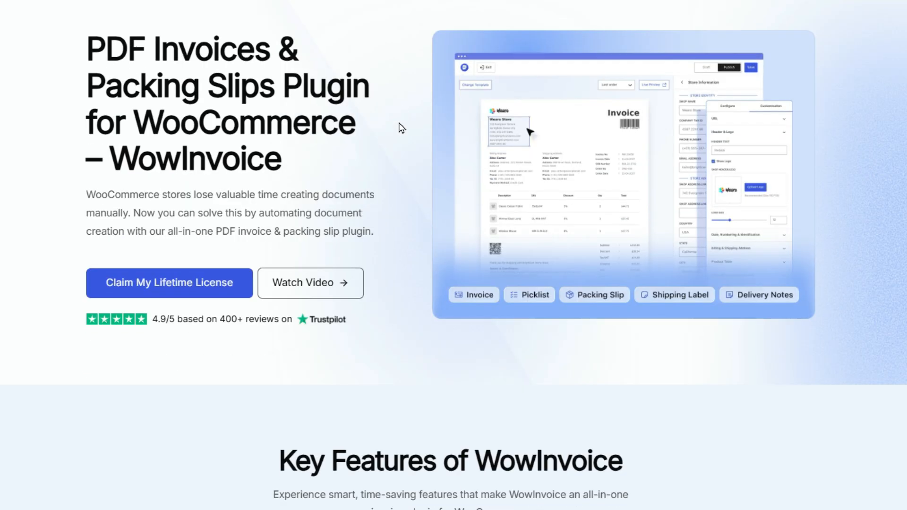
scroll(401, 145, "down", 6)
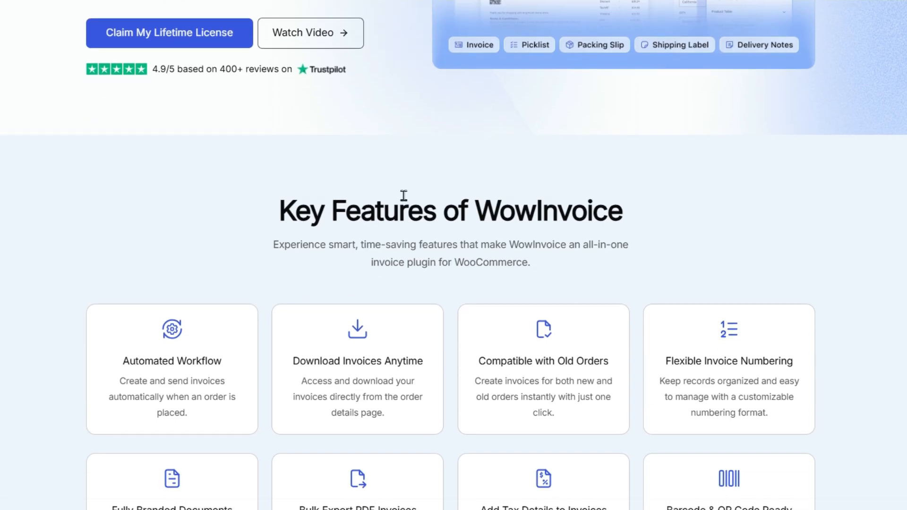
scroll(404, 198, "down", 2)
scroll(422, 304, "down", 3)
scroll(422, 303, "down", 10)
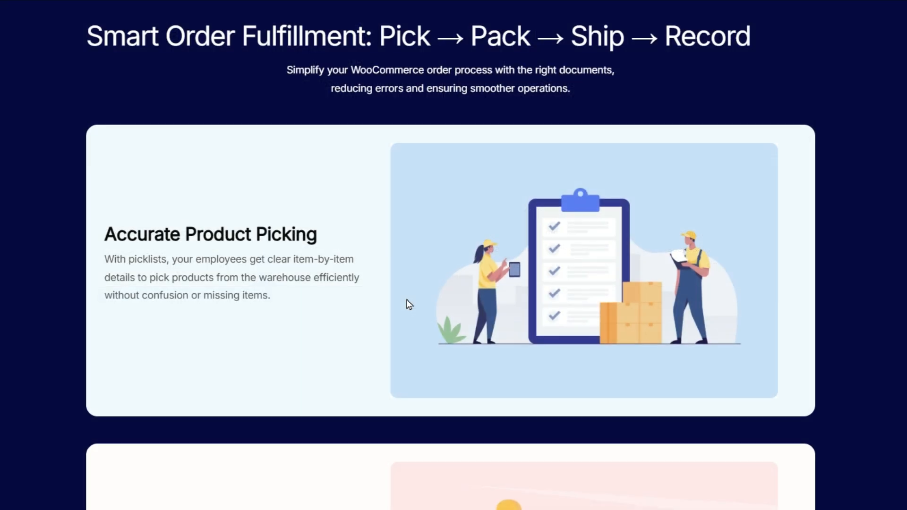
scroll(409, 303, "down", 8)
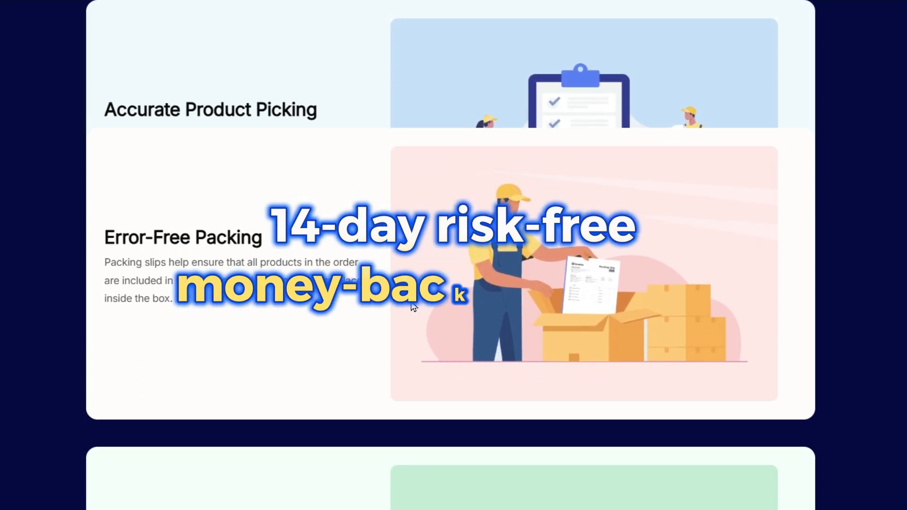
scroll(411, 305, "down", 8)
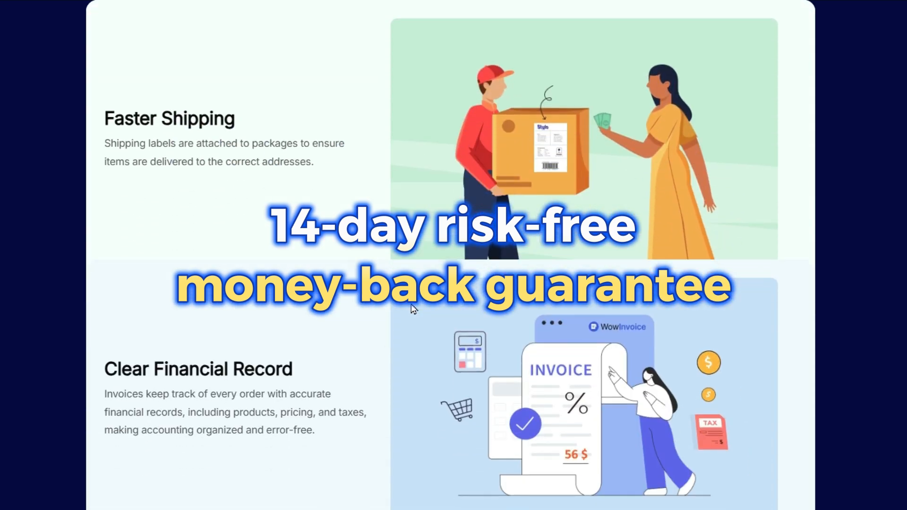
scroll(411, 308, "down", 8)
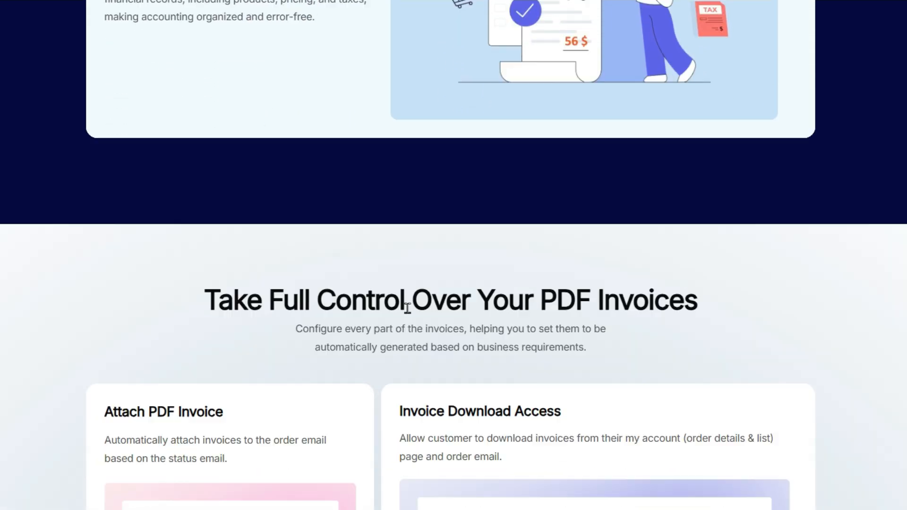
scroll(407, 309, "down", 8)
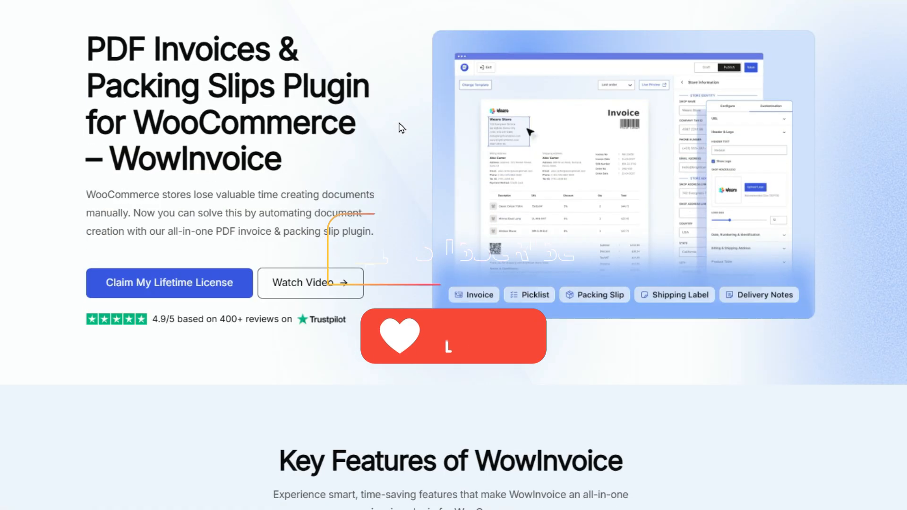
Step: View the Packing Slip, Shipping Label, Picklist and UBL Invoice use cases on the WowInvoice product page
scroll(401, 156, "down", 2)
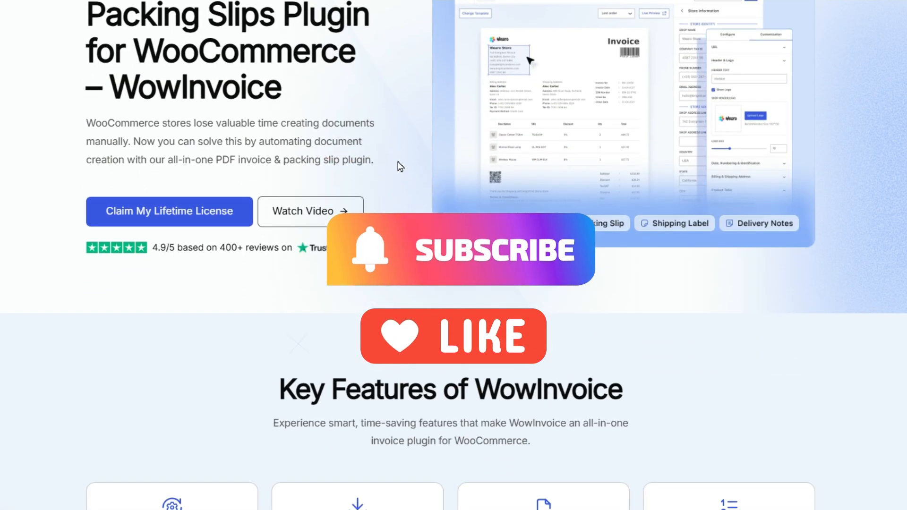
scroll(402, 179, "down", 4)
scroll(404, 195, "down", 4)
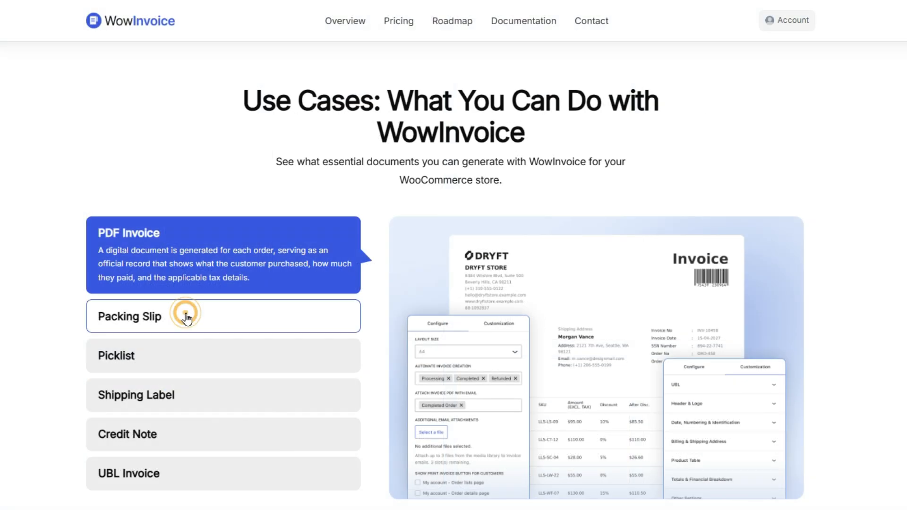
left_click(186, 317)
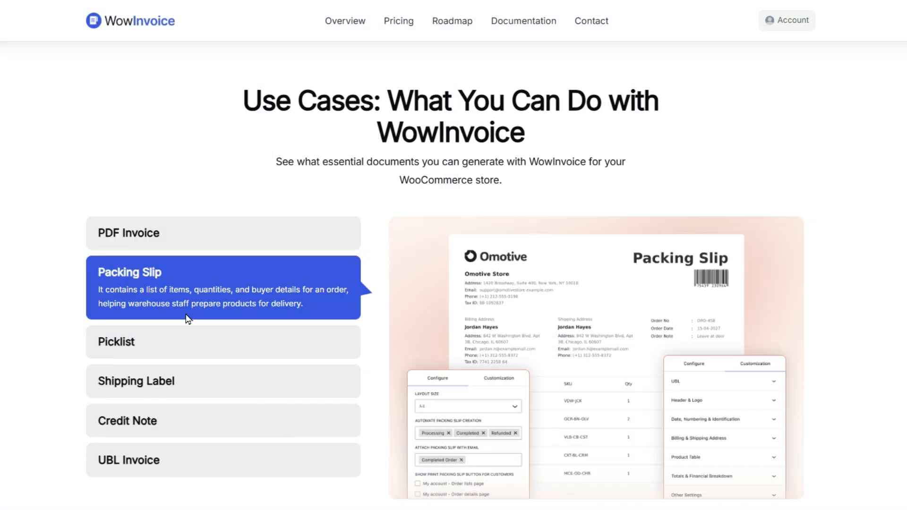
left_click(150, 385)
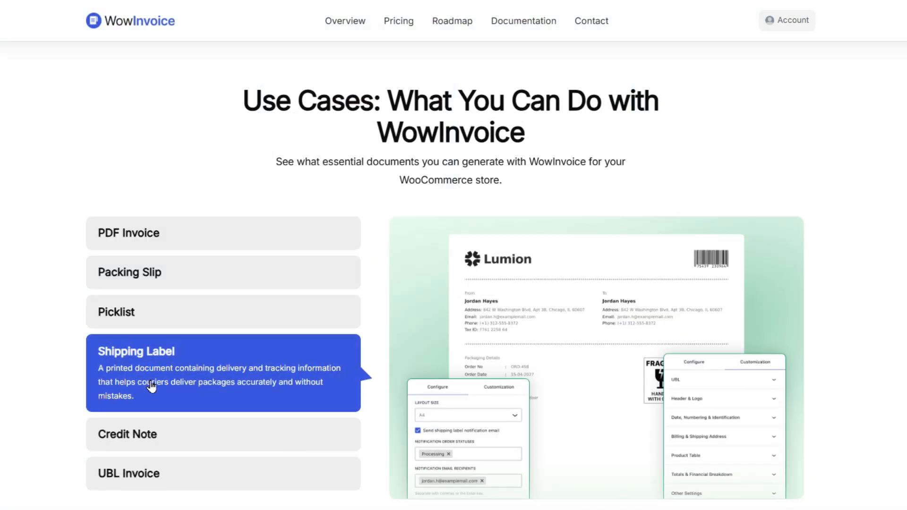
left_click(125, 313)
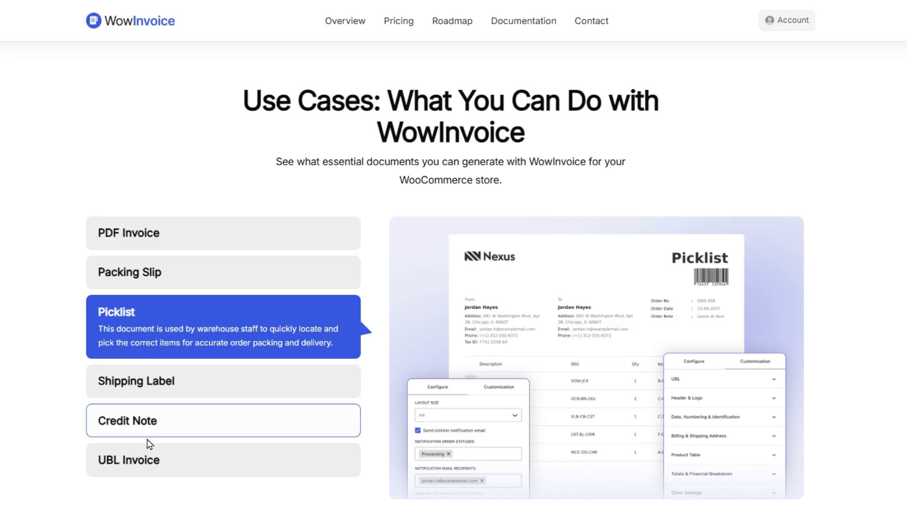
left_click(151, 453)
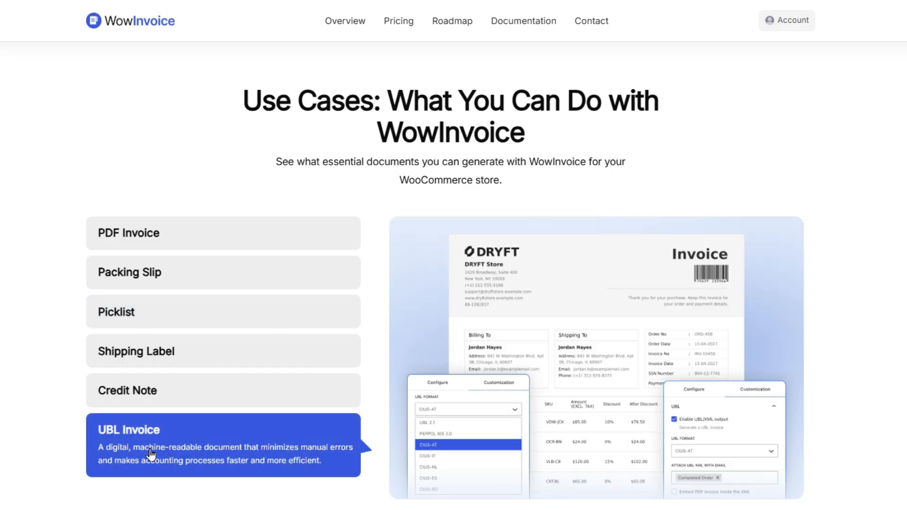